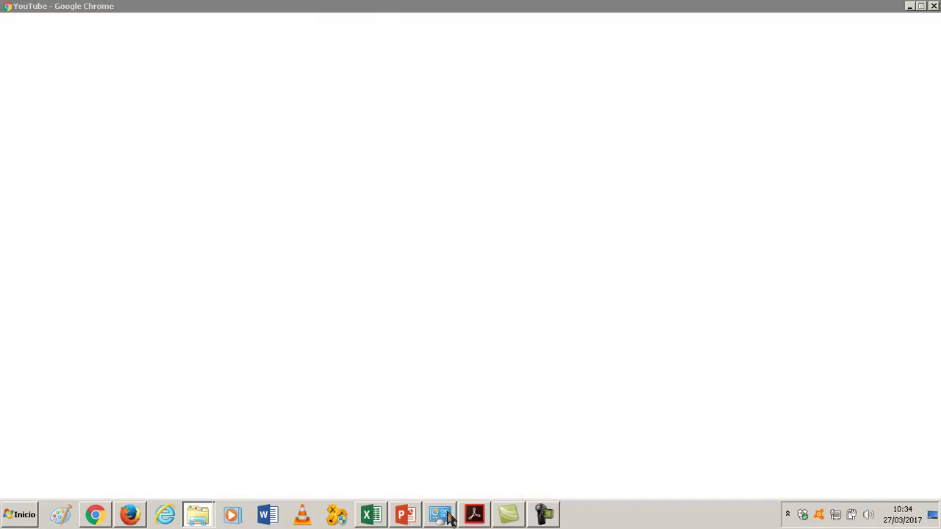
- Minimize the frozen Chrome window and list the running applications in Windows Task Manager, widening the columns to show each full status
{"action": "left_click", "coordinate": [475, 516]}
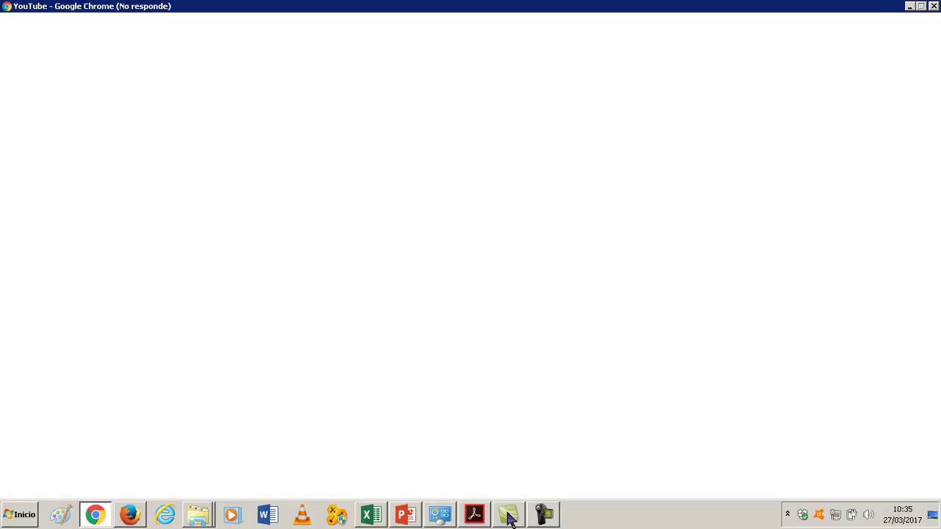
{"action": "left_click", "coordinate": [910, 7]}
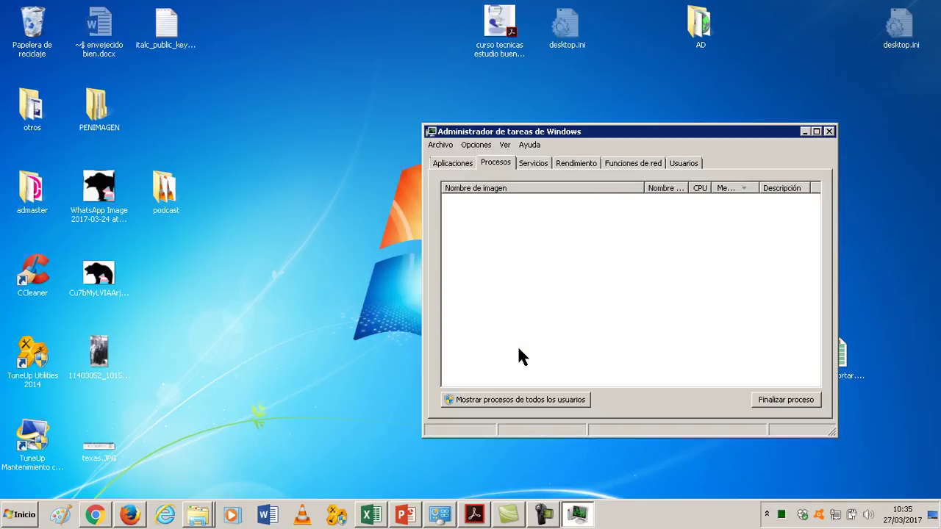
{"action": "left_click", "coordinate": [459, 166]}
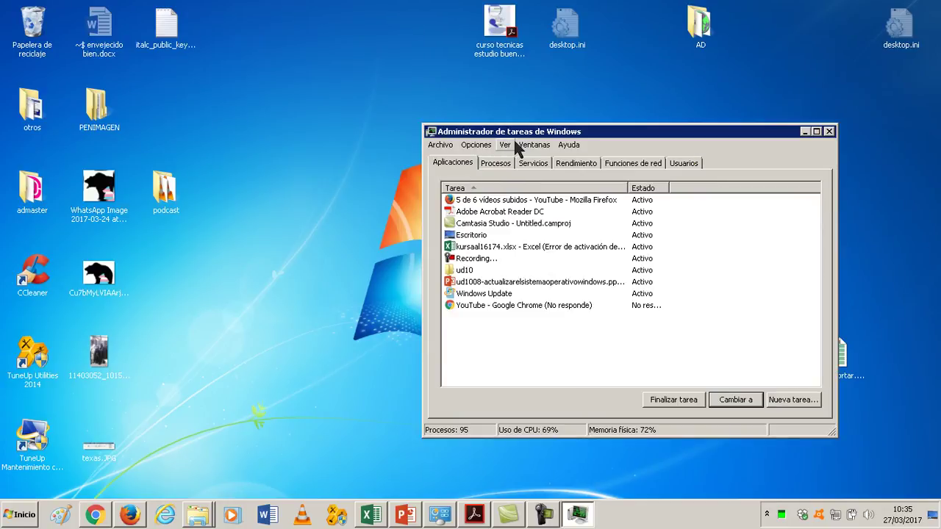
{"action": "left_click_drag", "start_coordinate": [629, 188], "coordinate": [751, 188]}
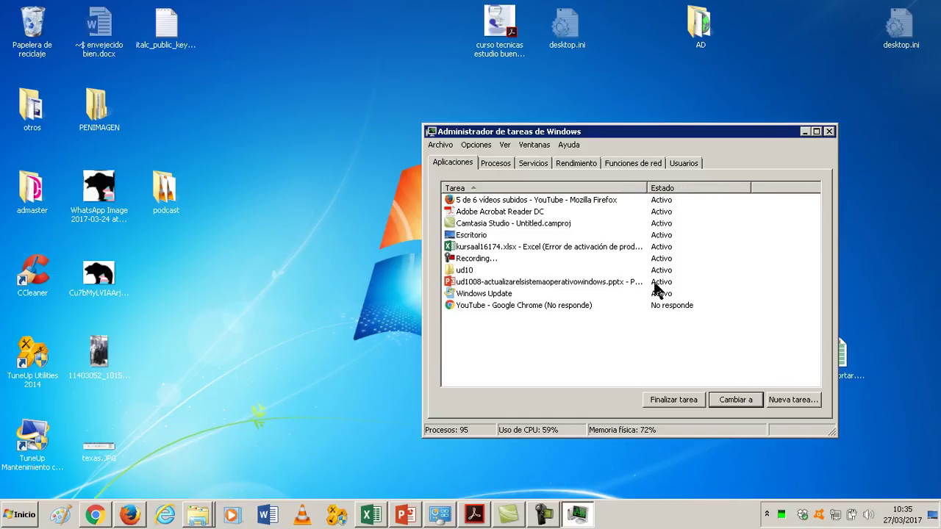
- Try to end the unresponsive "YouTube - Google Chrome" task from the list of running applications
{"action": "left_click", "coordinate": [537, 306]}
{"action": "right_click", "coordinate": [537, 312]}
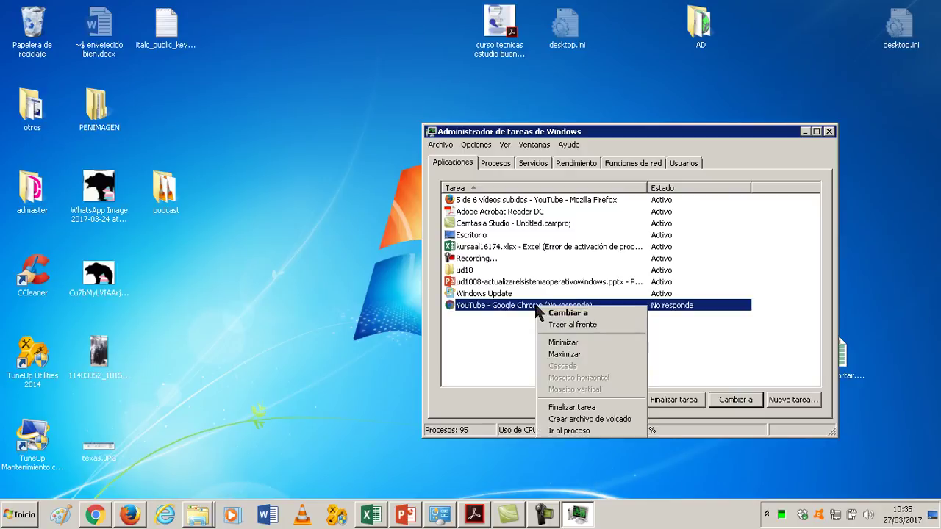
{"action": "left_click", "coordinate": [562, 408]}
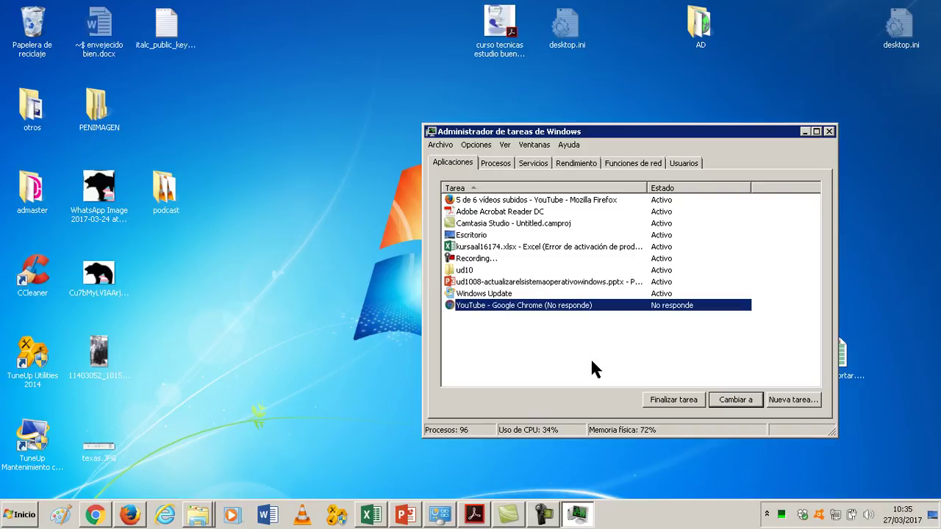
{"action": "left_click", "coordinate": [577, 294]}
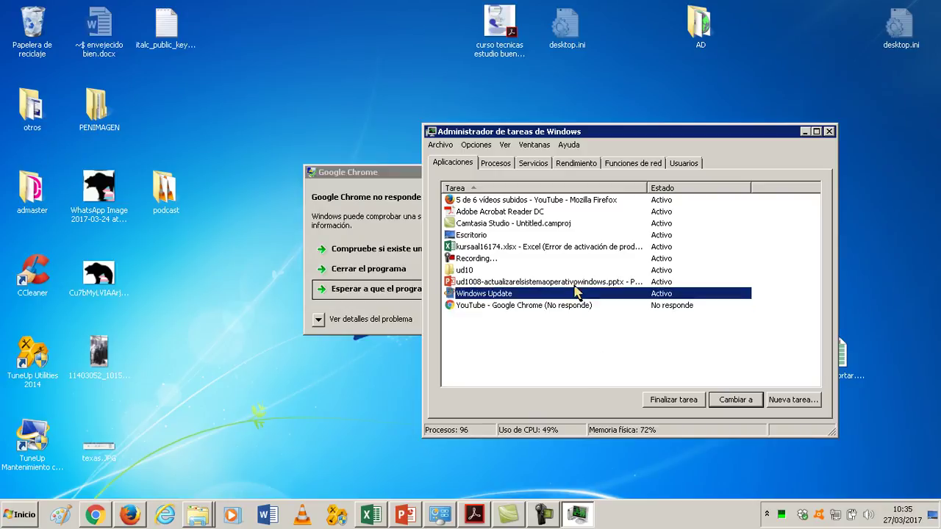
{"action": "left_click", "coordinate": [575, 306]}
{"action": "right_click", "coordinate": [574, 307]}
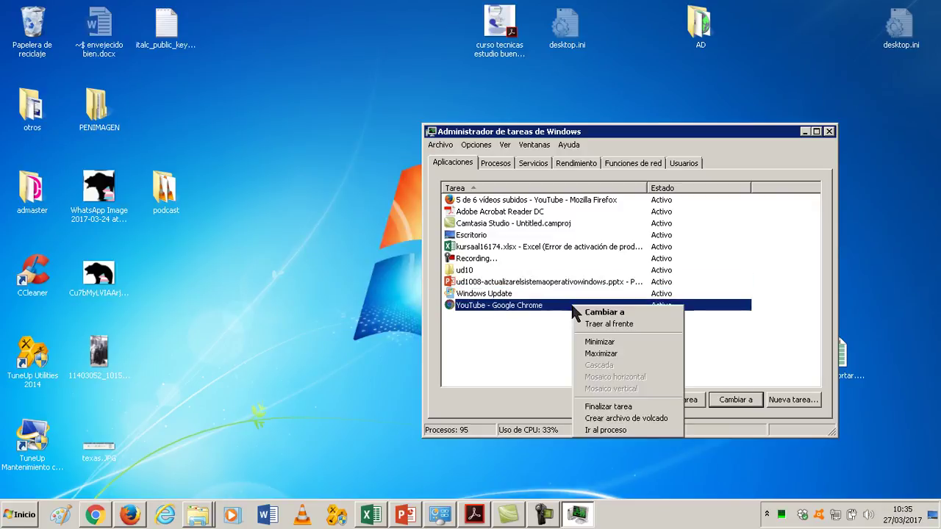
{"action": "left_click", "coordinate": [579, 311]}
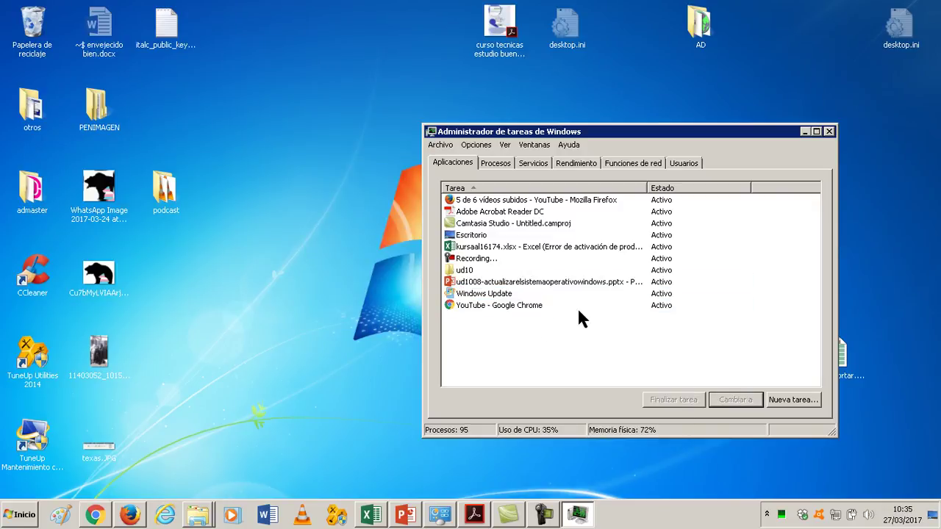
- End the "YouTube - Google Chrome" task and choose to finalize the program immediately
{"action": "left_click", "coordinate": [670, 306]}
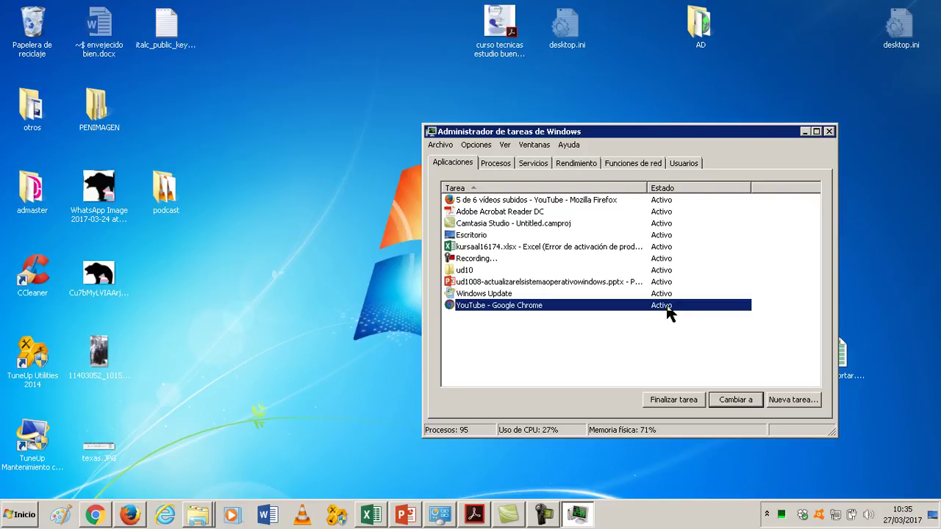
{"action": "right_click", "coordinate": [670, 312]}
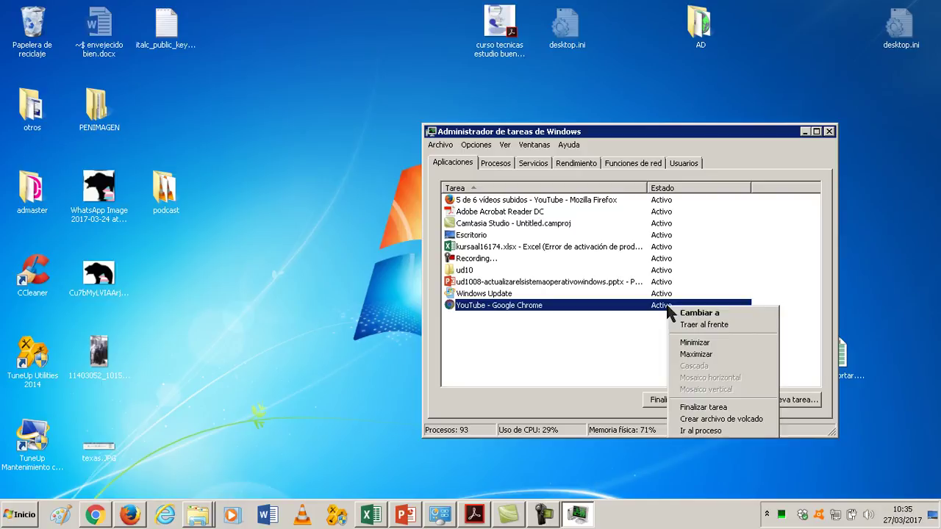
{"action": "left_click", "coordinate": [687, 407]}
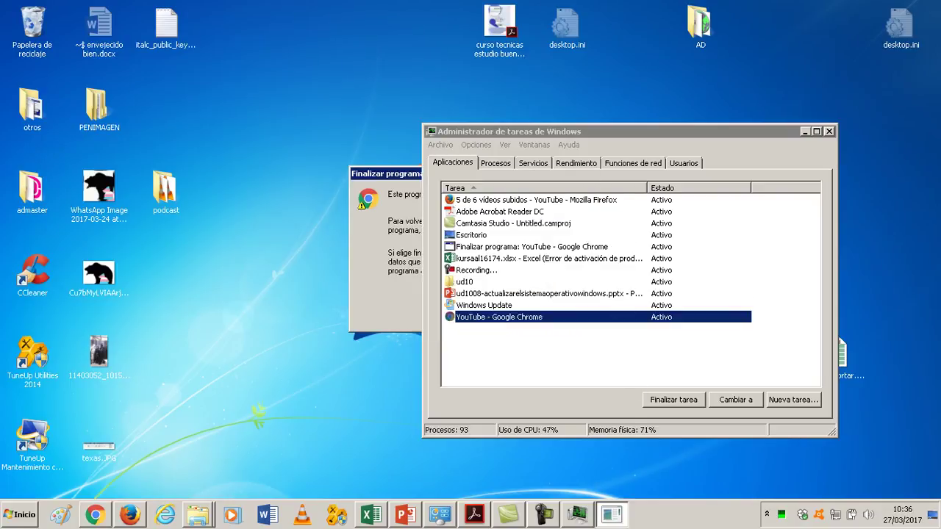
{"action": "left_click_drag", "start_coordinate": [407, 179], "coordinate": [178, 147]}
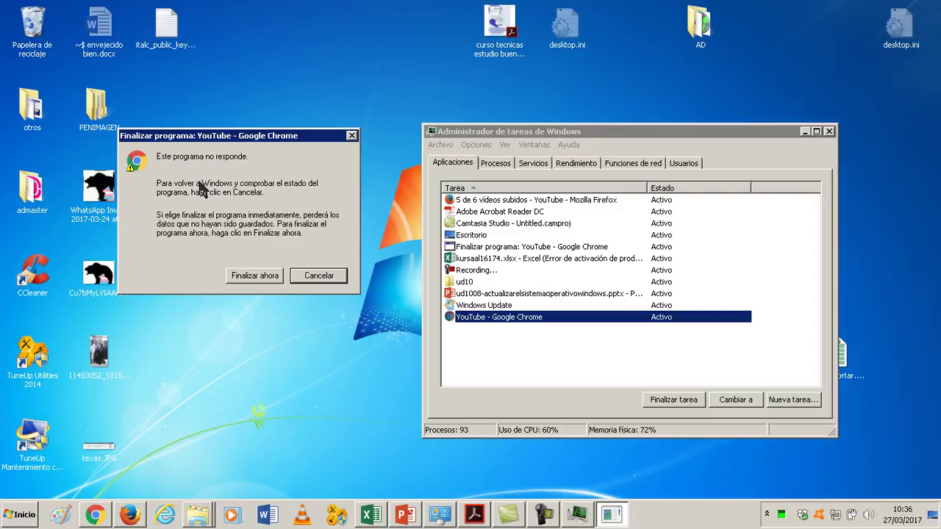
{"action": "left_click", "coordinate": [242, 281]}
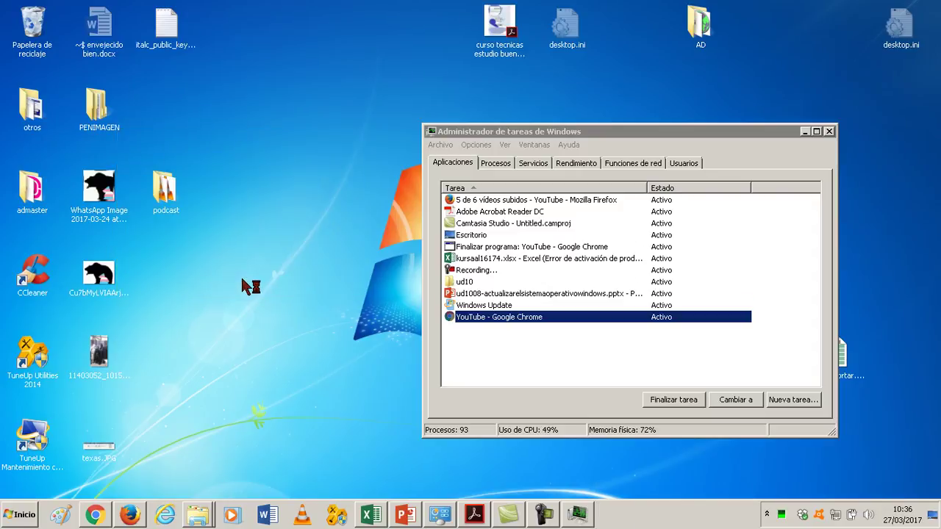
- Move the Google Chrome not-responding dialog clear of Task Manager and choose to close the program
{"action": "left_click", "coordinate": [505, 316]}
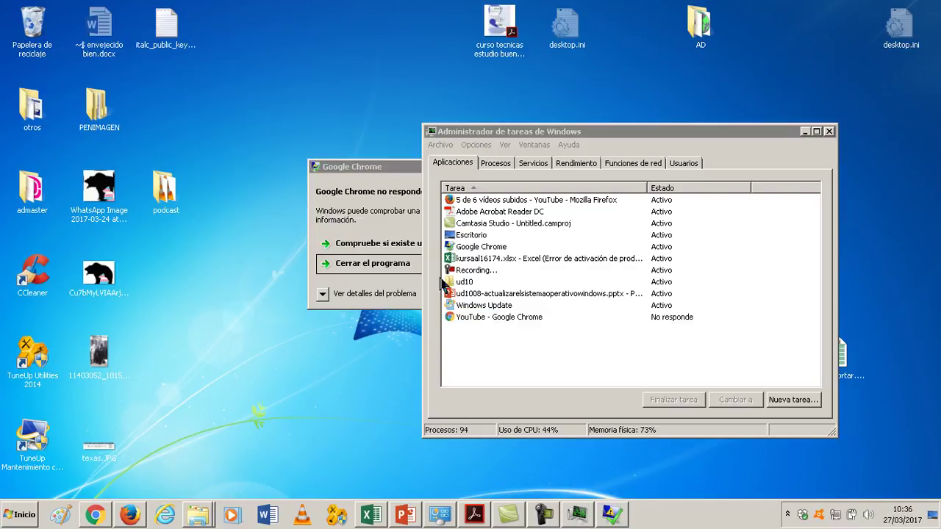
{"action": "left_click", "coordinate": [394, 169]}
{"action": "left_click_drag", "start_coordinate": [394, 169], "coordinate": [212, 160]}
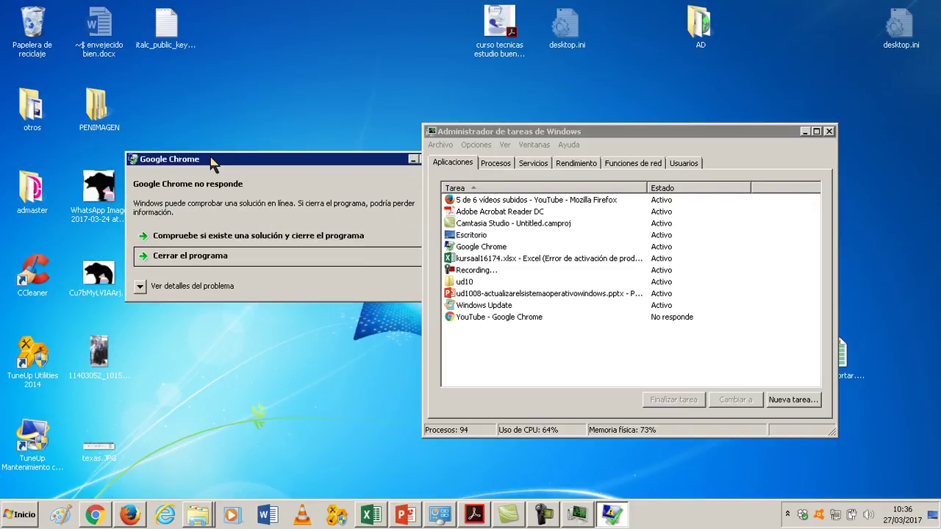
{"action": "left_click", "coordinate": [177, 254]}
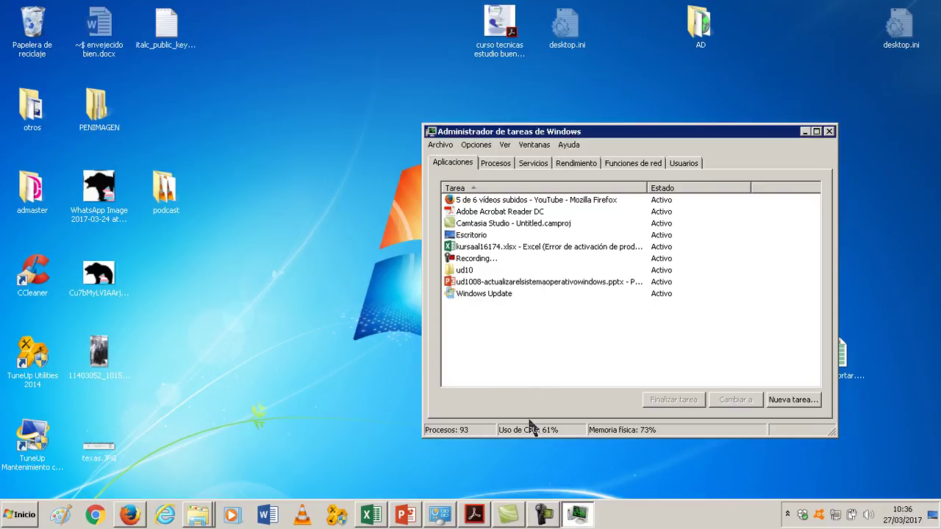
- Bring up the kursaal16174.xlsx workbook in Excel, maximize its window to check it, and minimize it again
{"action": "left_click", "coordinate": [517, 297]}
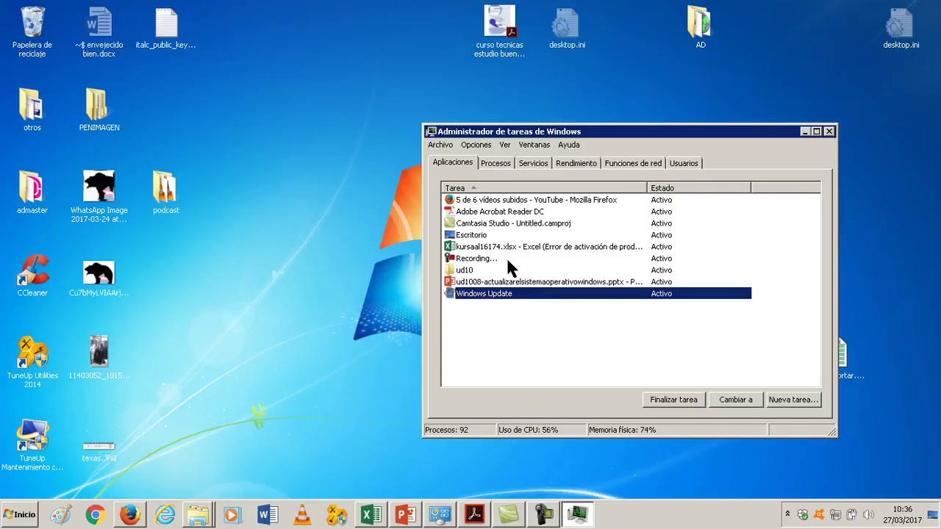
{"action": "left_click", "coordinate": [366, 514]}
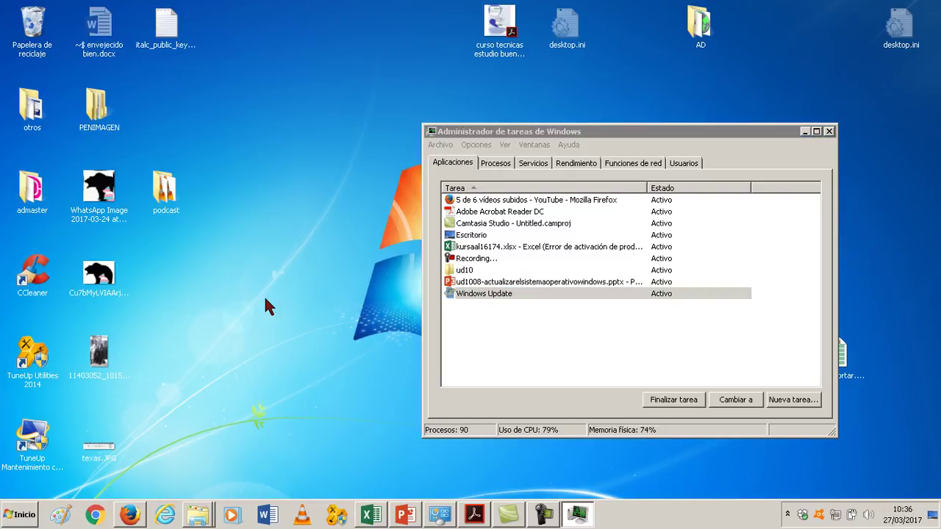
{"action": "left_click", "coordinate": [371, 525]}
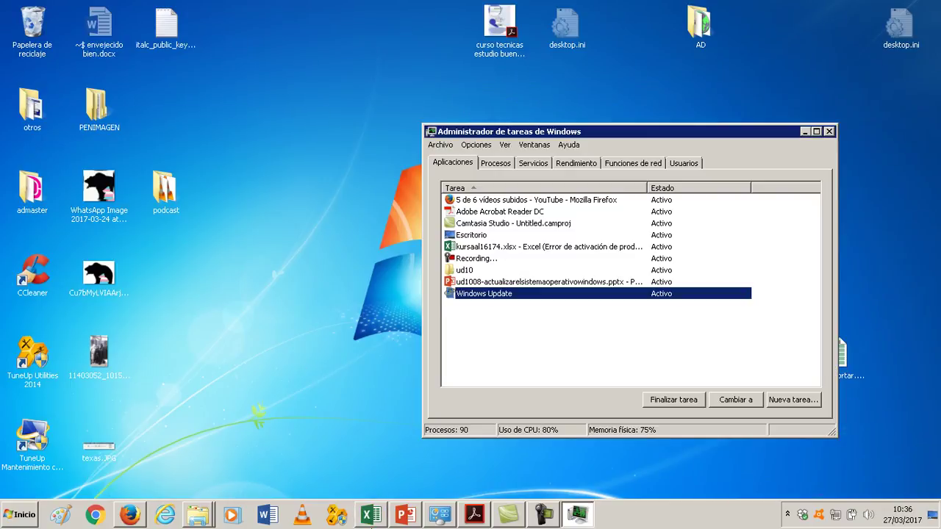
{"action": "left_click", "coordinate": [371, 522]}
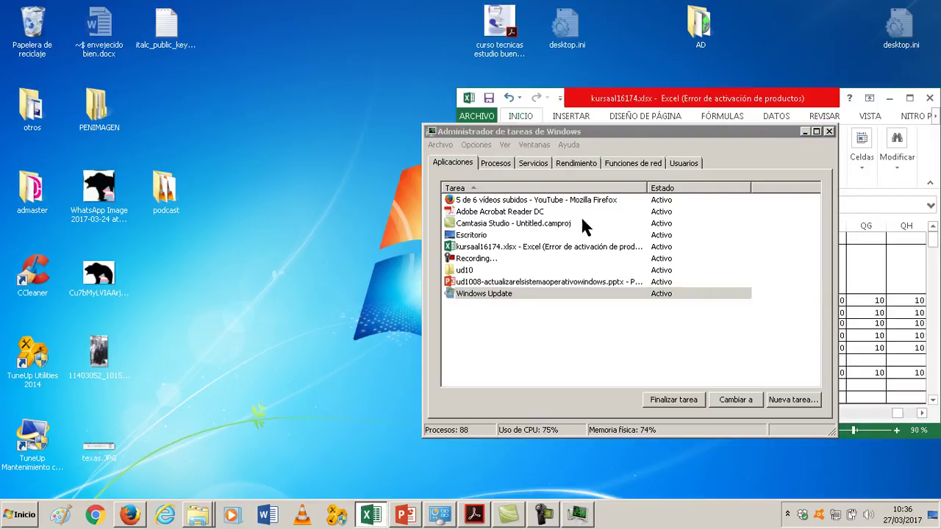
{"action": "double_click", "coordinate": [639, 99]}
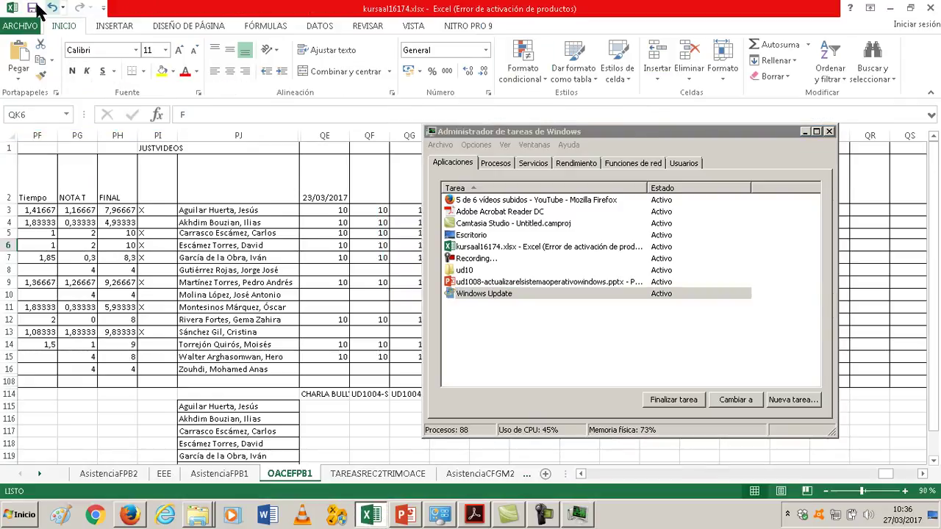
{"action": "left_click", "coordinate": [892, 11]}
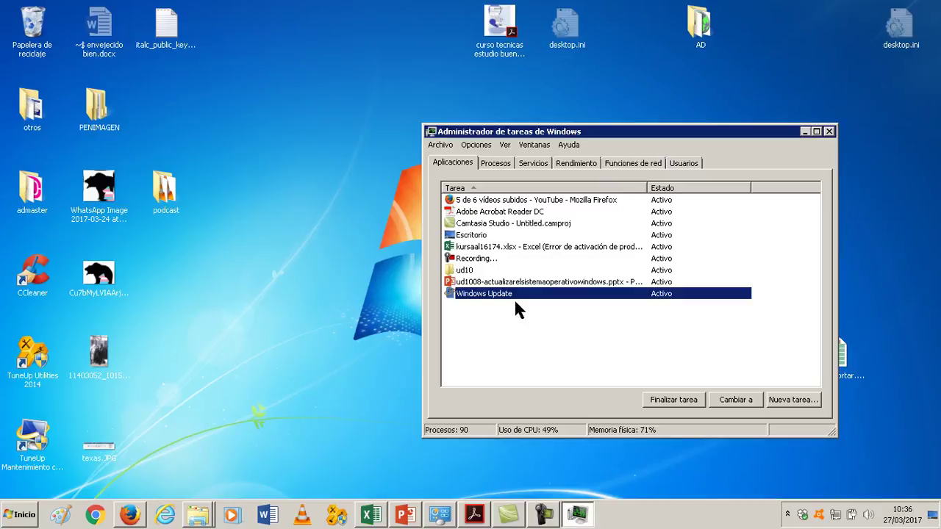
- End the Adobe Acrobat Reader DC task in the list of running applications in Task Manager
{"action": "left_click", "coordinate": [509, 213]}
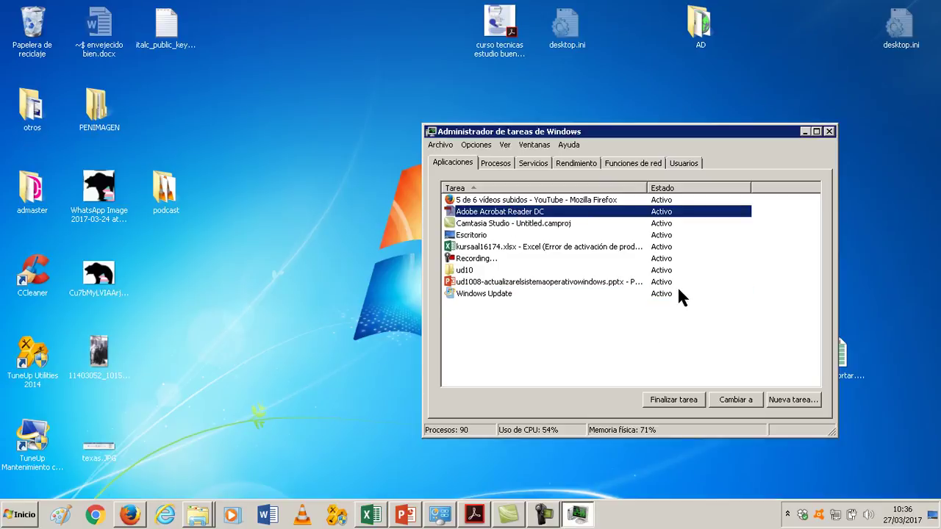
{"action": "left_click", "coordinate": [690, 403]}
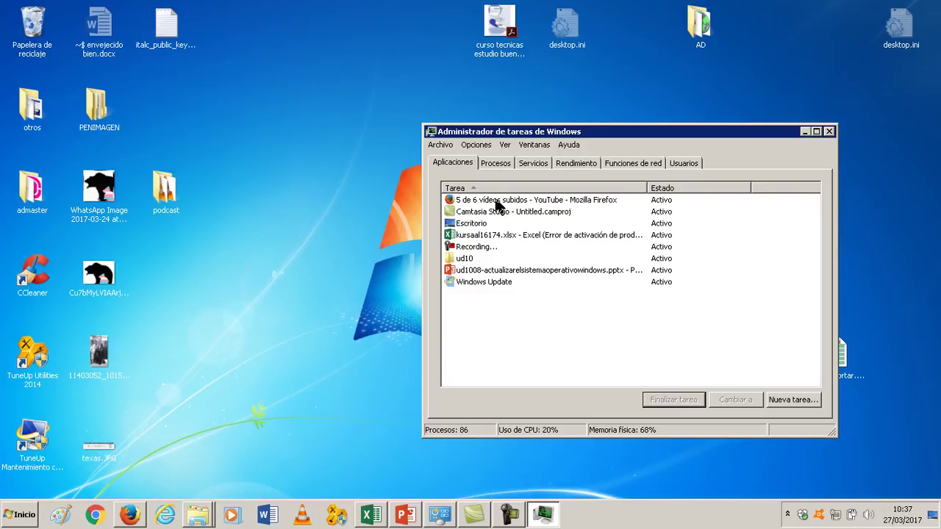
- Look through the running processes and the services, and return to the process list
{"action": "left_click", "coordinate": [498, 166]}
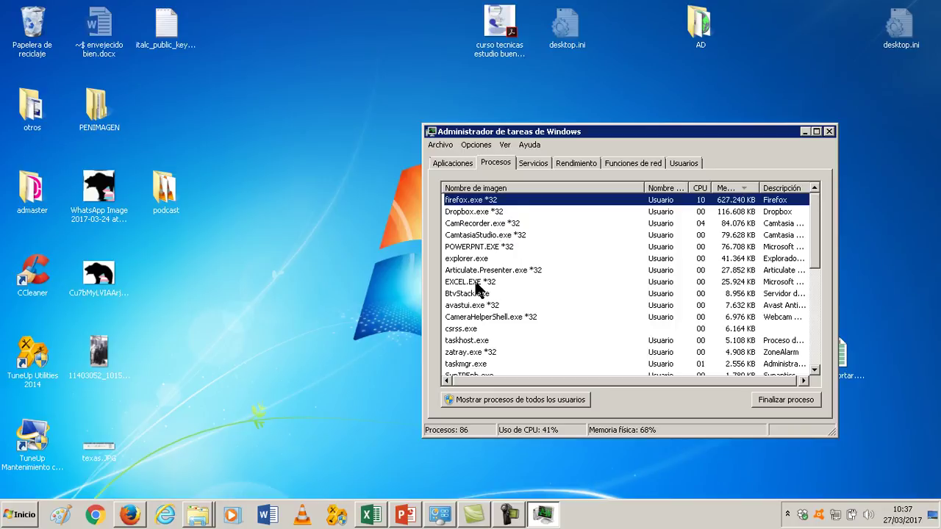
{"action": "left_click_drag", "start_coordinate": [814, 261], "coordinate": [807, 237]}
{"action": "left_click", "coordinate": [535, 166]}
{"action": "left_click", "coordinate": [505, 171]}
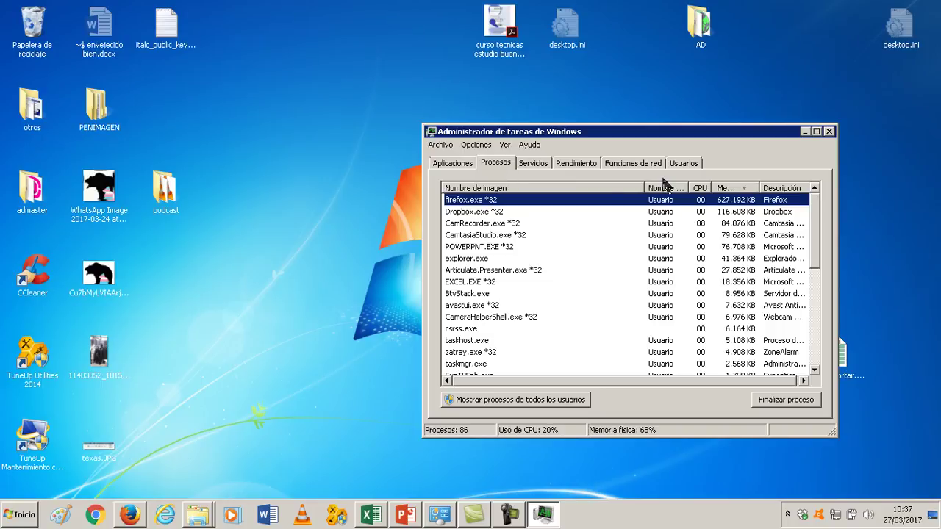
- Compare the processes sorted by image name, memory and CPU use, finishing with the highest memory use first
{"action": "left_click", "coordinate": [609, 189]}
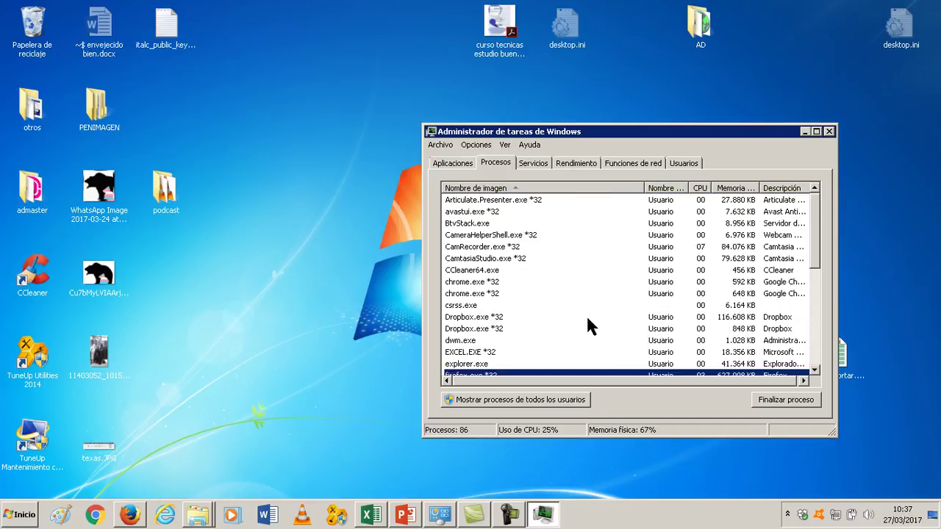
{"action": "left_click", "coordinate": [736, 189]}
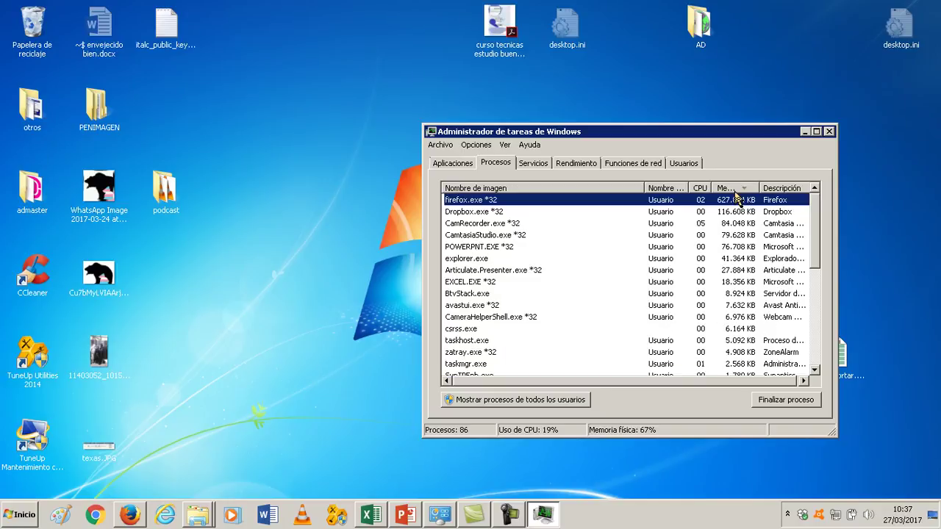
{"action": "left_click", "coordinate": [699, 191]}
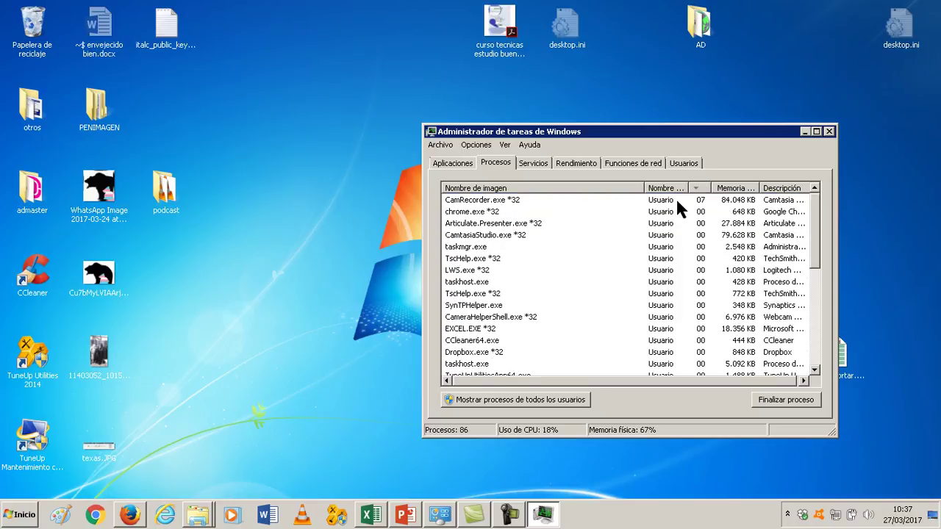
{"action": "left_click", "coordinate": [712, 209]}
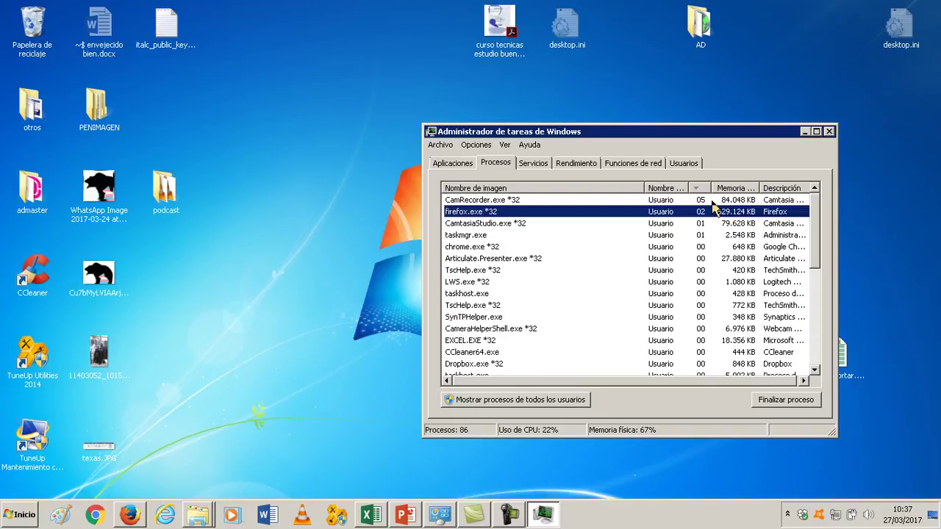
{"action": "left_click", "coordinate": [736, 189]}
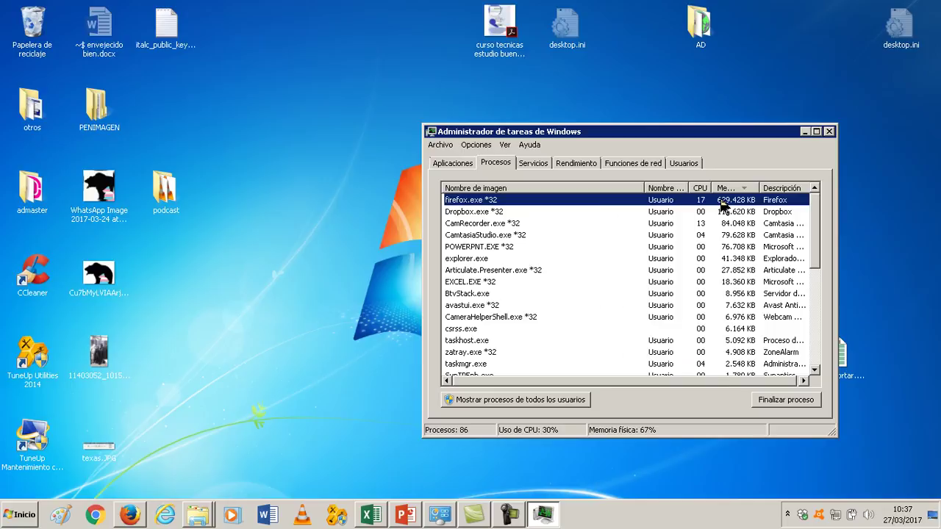
- End the Dropbox.exe *32 process, confirming its termination, and select the firefox.exe *32 process
{"action": "left_click", "coordinate": [537, 212]}
{"action": "left_click", "coordinate": [784, 399]}
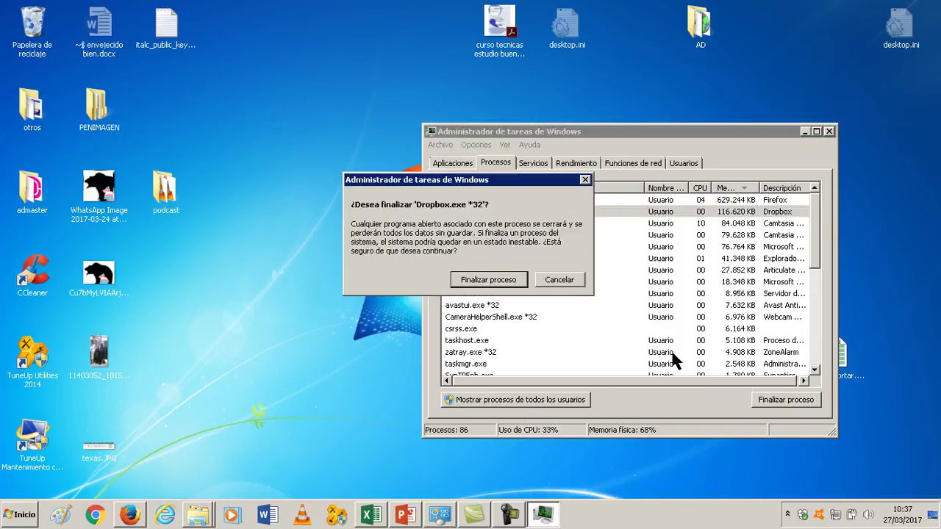
{"action": "left_click", "coordinate": [494, 279]}
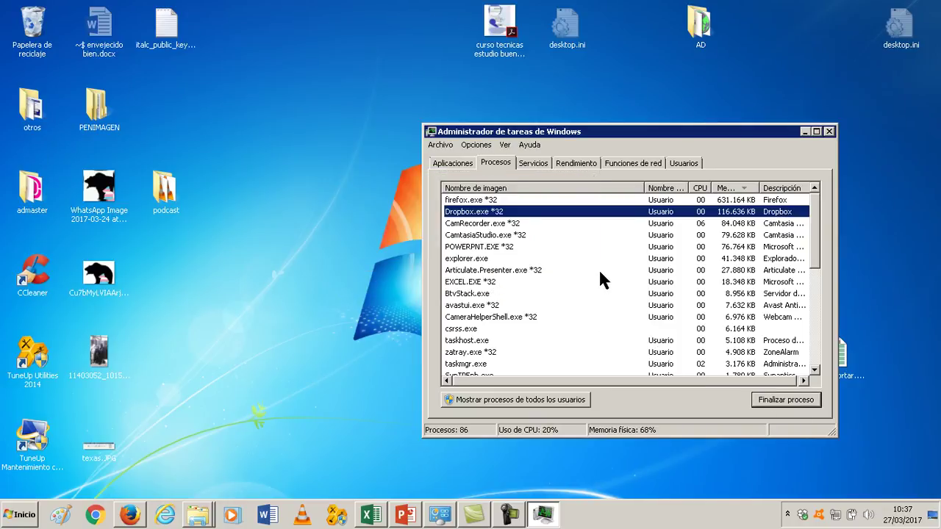
{"action": "left_click", "coordinate": [521, 202]}
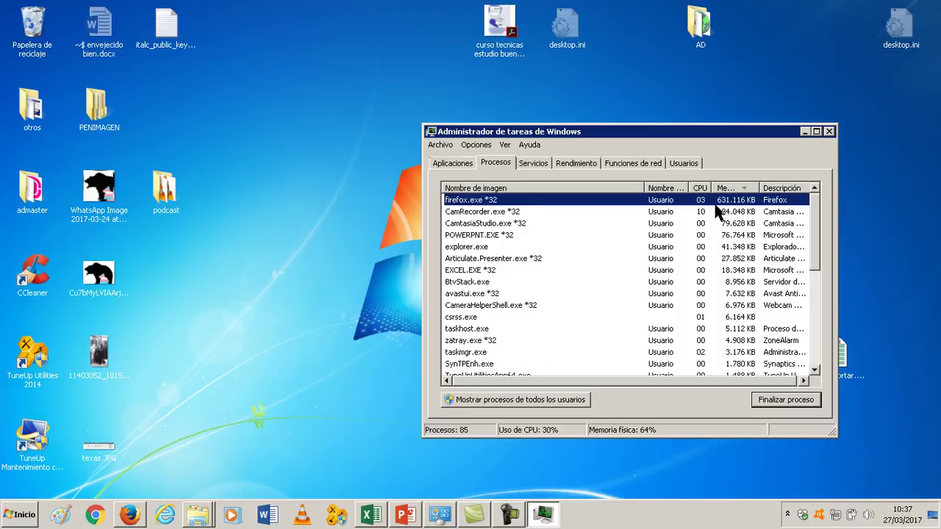
- Switch to Firefox and close the Microsoft Update catalogue, Gmail and Edmodo tabs, keeping only the YouTube tab open
{"action": "left_click", "coordinate": [130, 518]}
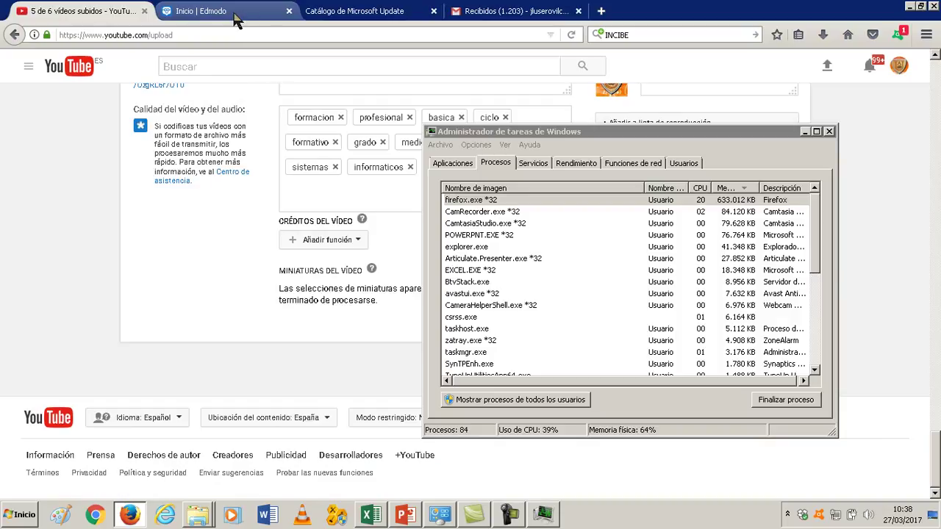
{"action": "left_click", "coordinate": [359, 12]}
{"action": "left_click", "coordinate": [479, 12]}
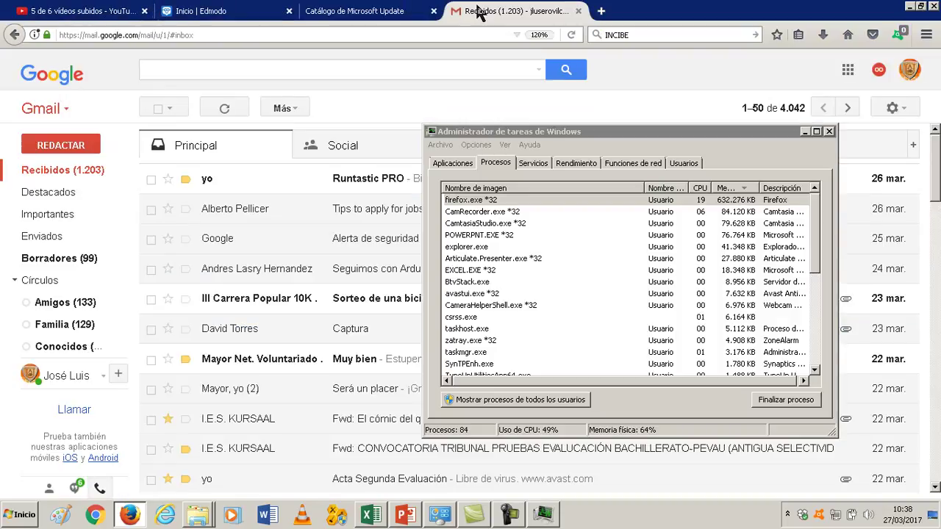
{"action": "left_click", "coordinate": [412, 13]}
{"action": "left_click", "coordinate": [434, 11]}
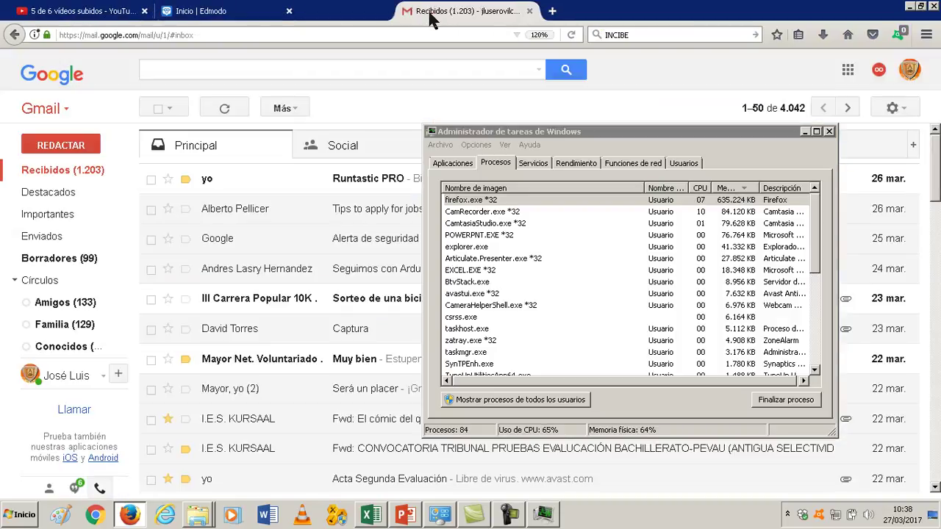
{"action": "left_click", "coordinate": [433, 11]}
{"action": "left_click", "coordinate": [542, 246]}
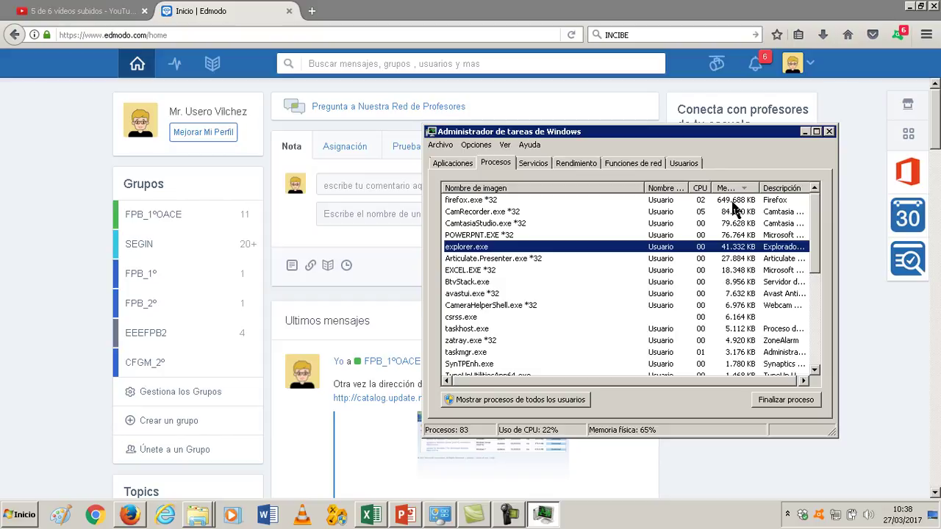
{"action": "left_click", "coordinate": [289, 11]}
- Examine the memory use of the POWERPNT.EXE *32, firefox.exe *32 and explorer.exe processes in Task Manager
{"action": "left_click", "coordinate": [571, 237]}
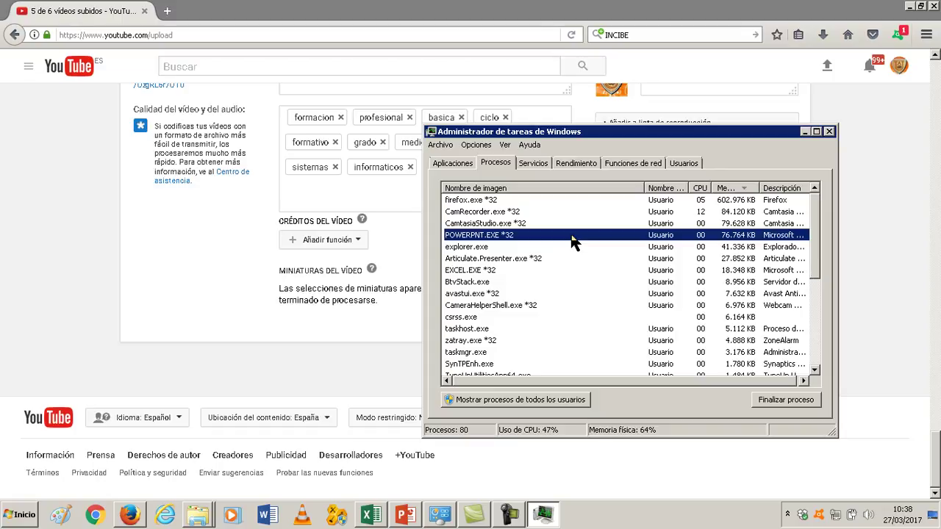
{"action": "left_click", "coordinate": [472, 203]}
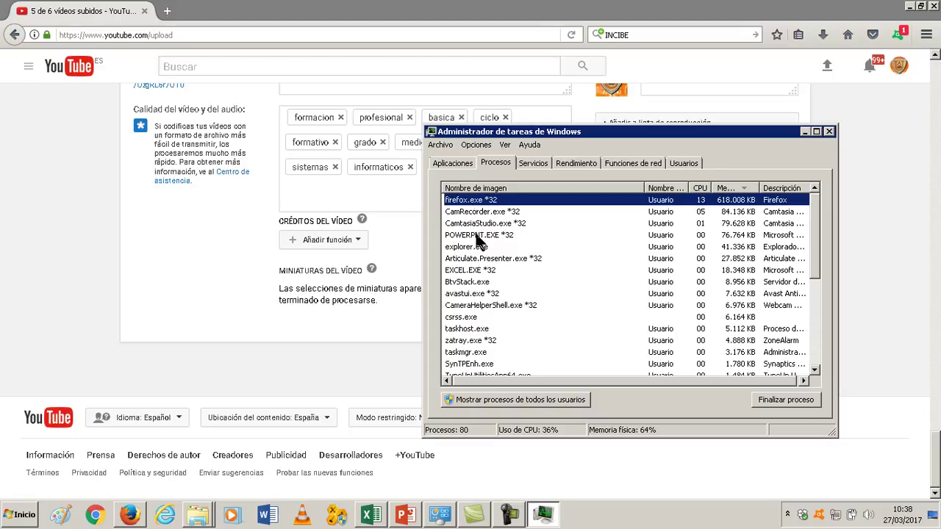
{"action": "left_click", "coordinate": [477, 236]}
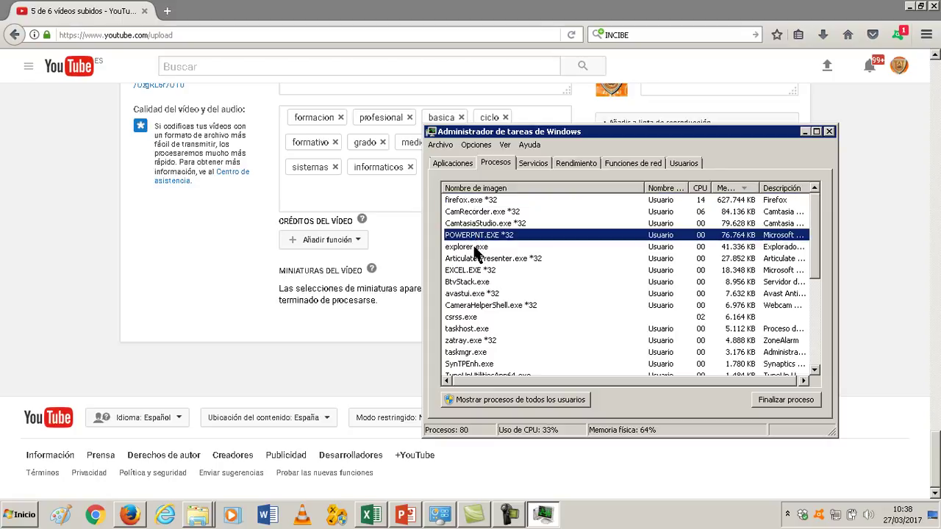
{"action": "left_click", "coordinate": [478, 249]}
{"action": "left_click", "coordinate": [204, 514]}
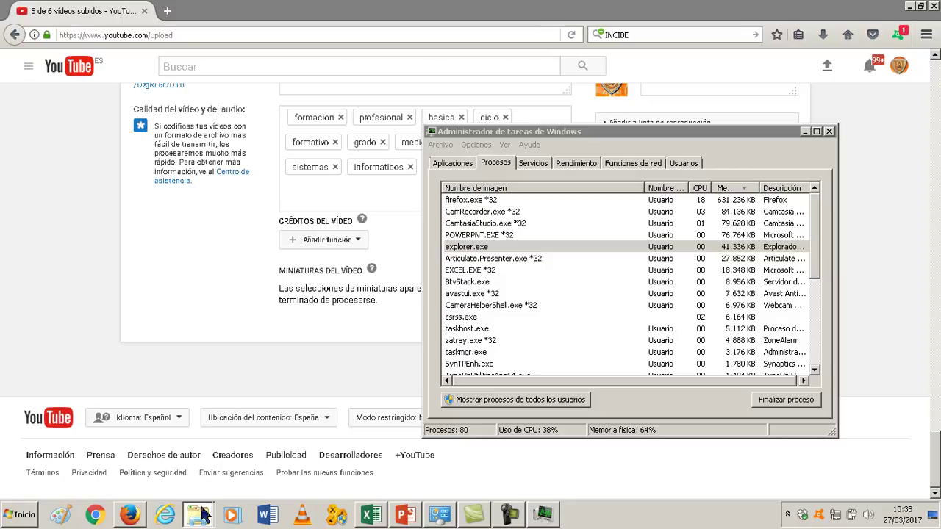
- End the Articulate.Presenter.exe *32 process, confirming its termination, and select the BtvStack.exe process
{"action": "left_click", "coordinate": [482, 259]}
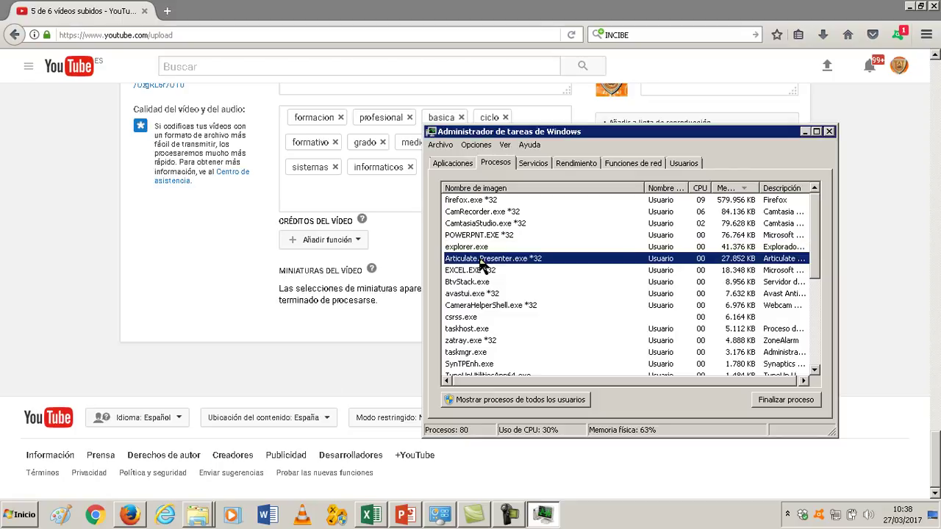
{"action": "right_click", "coordinate": [481, 258]}
{"action": "left_click", "coordinate": [488, 281]}
{"action": "left_click", "coordinate": [512, 280]}
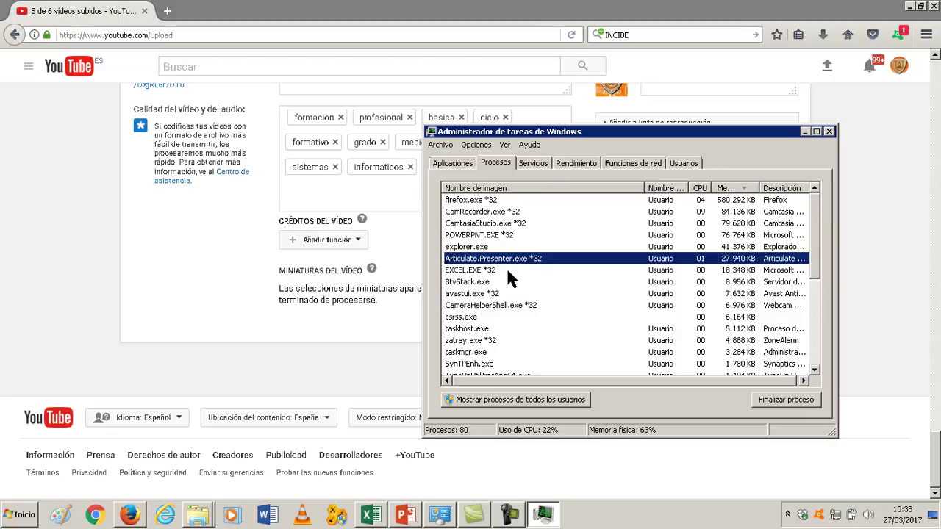
{"action": "left_click", "coordinate": [505, 278]}
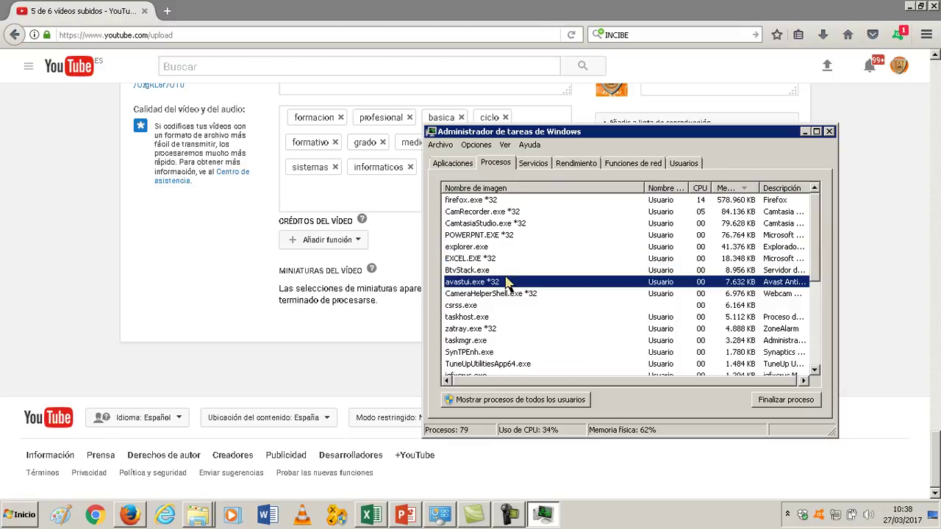
{"action": "left_click", "coordinate": [506, 271]}
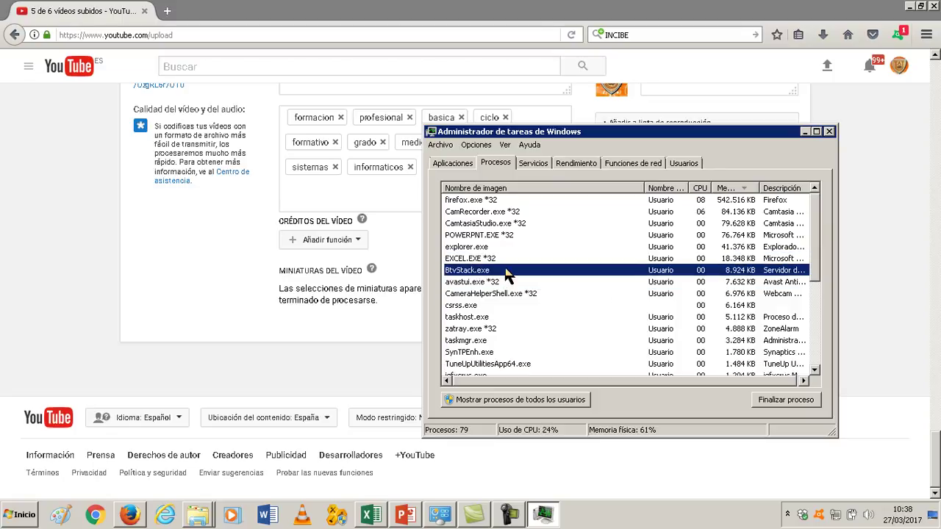